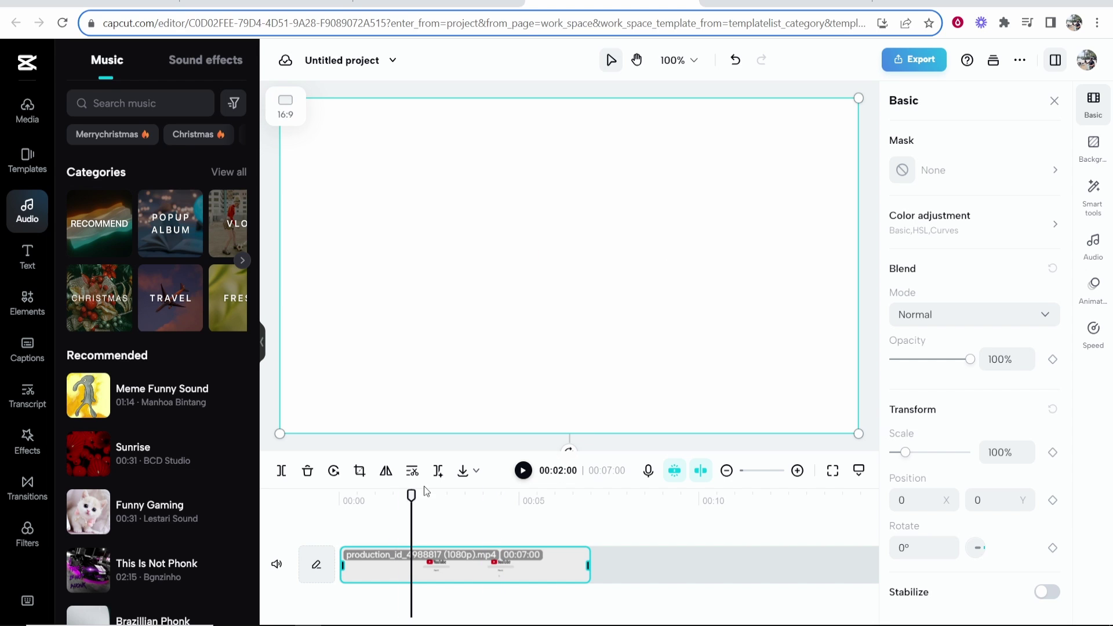
Step: Replay the search clip preview from the start, then stop it
drag(412, 495, 353, 494)
click(522, 470)
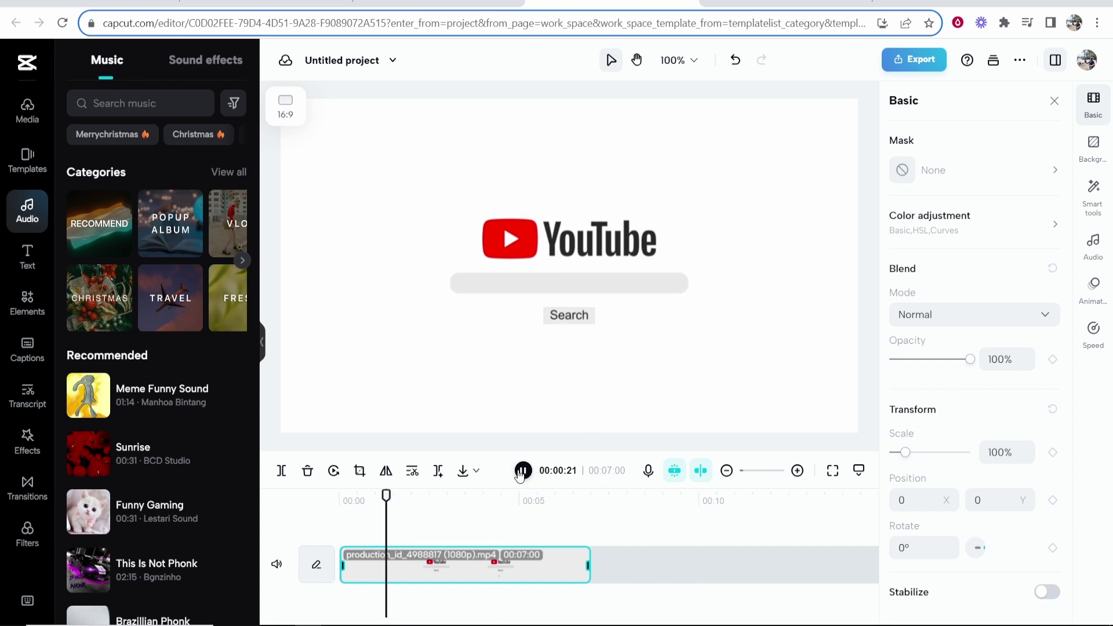
click(555, 305)
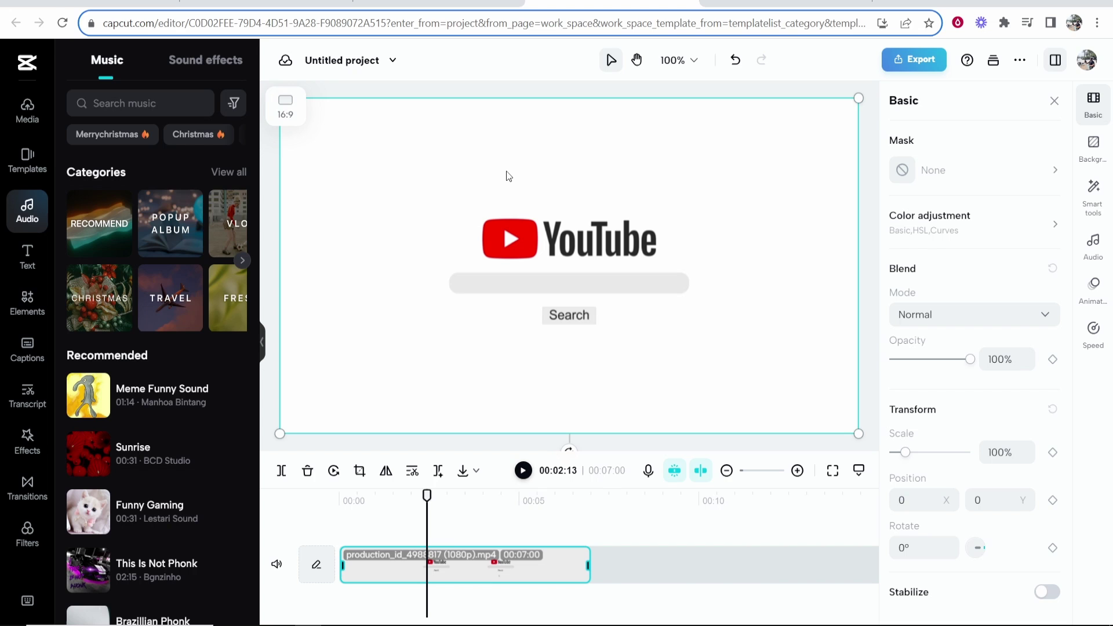
Step: Add a default heading text and move it above the YouTube logo
click(27, 257)
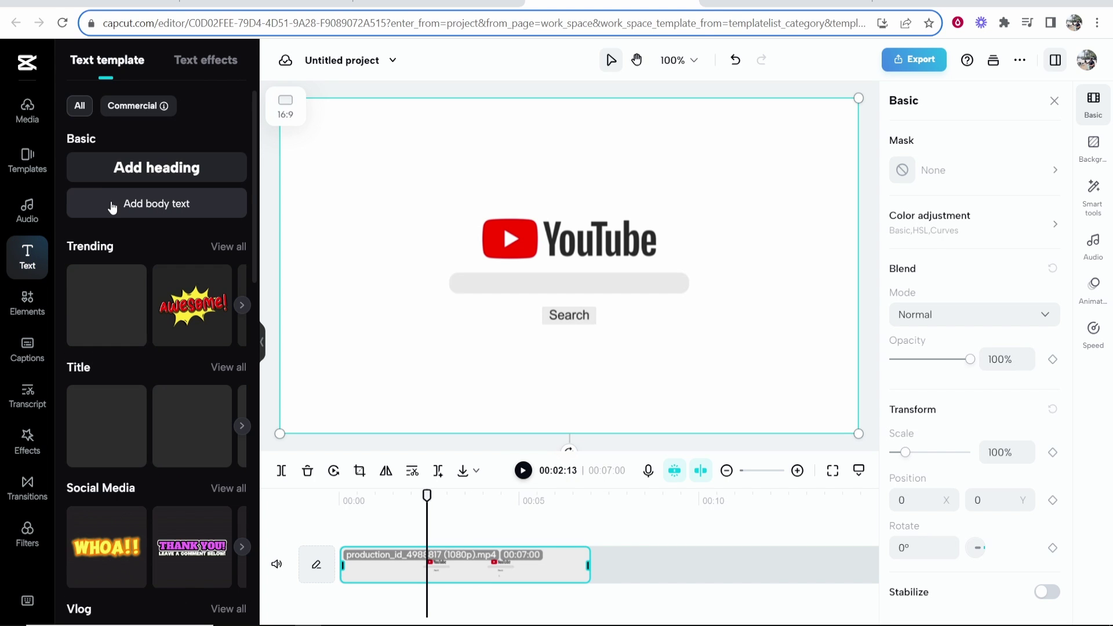
click(120, 175)
click(556, 338)
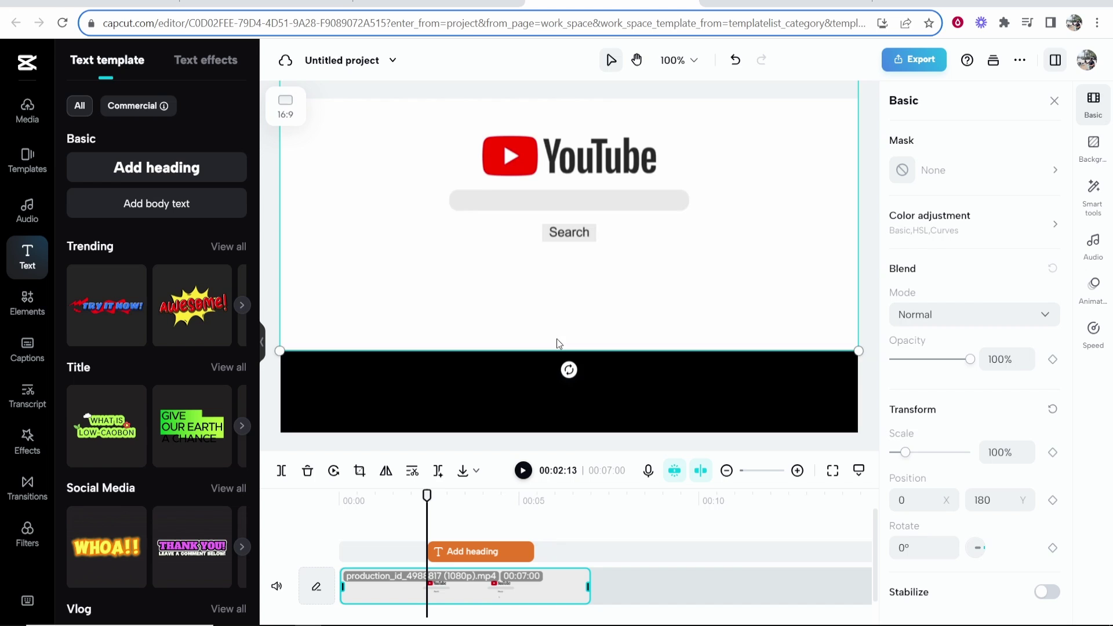
click(460, 557)
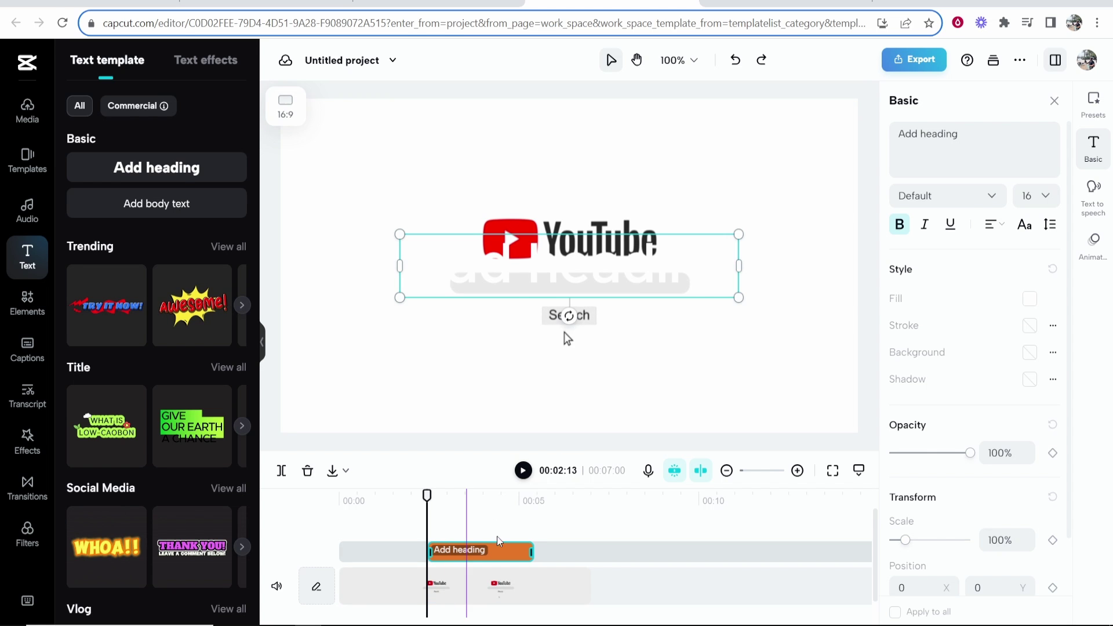
drag(565, 279, 514, 167)
Step: Start editing the heading, deleting the placeholder text and then restoring it
double_click(590, 163)
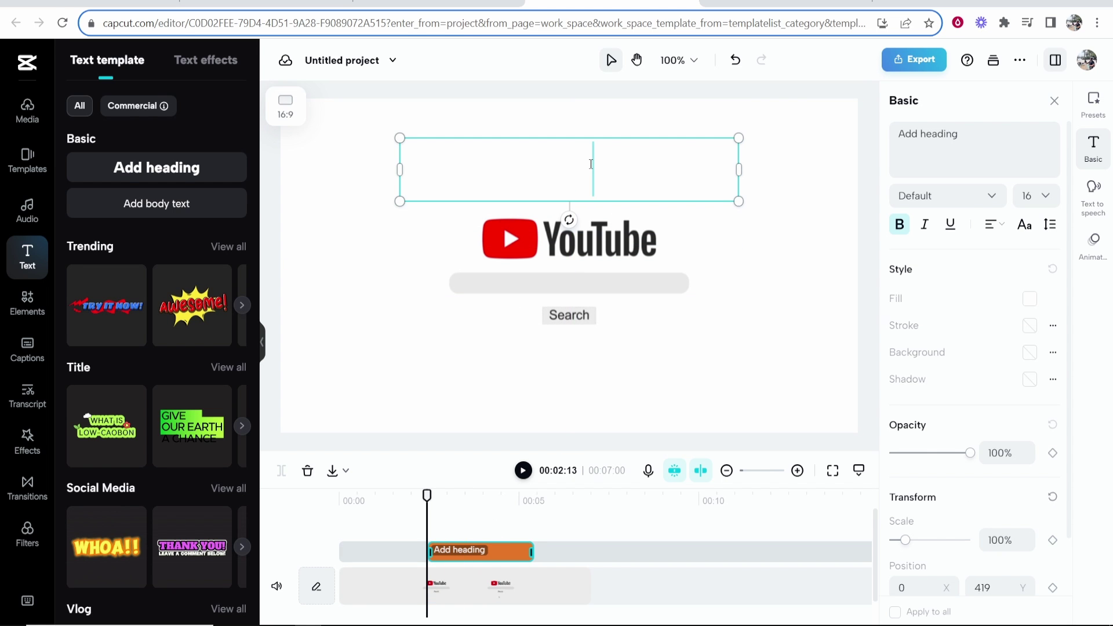
key(ctrl+a)
key(BackSpace)
key(ctrl+z)
Step: Fill the heading black and replace its placeholder with 'Subscribe to my channel'
click(1029, 300)
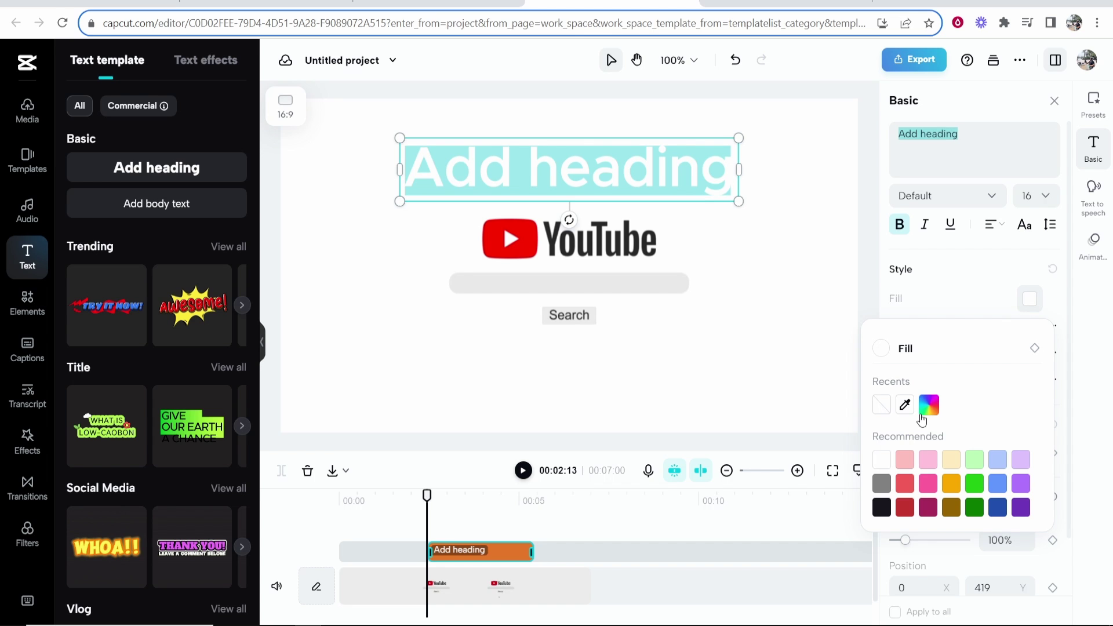
click(881, 507)
key(BackSpace)
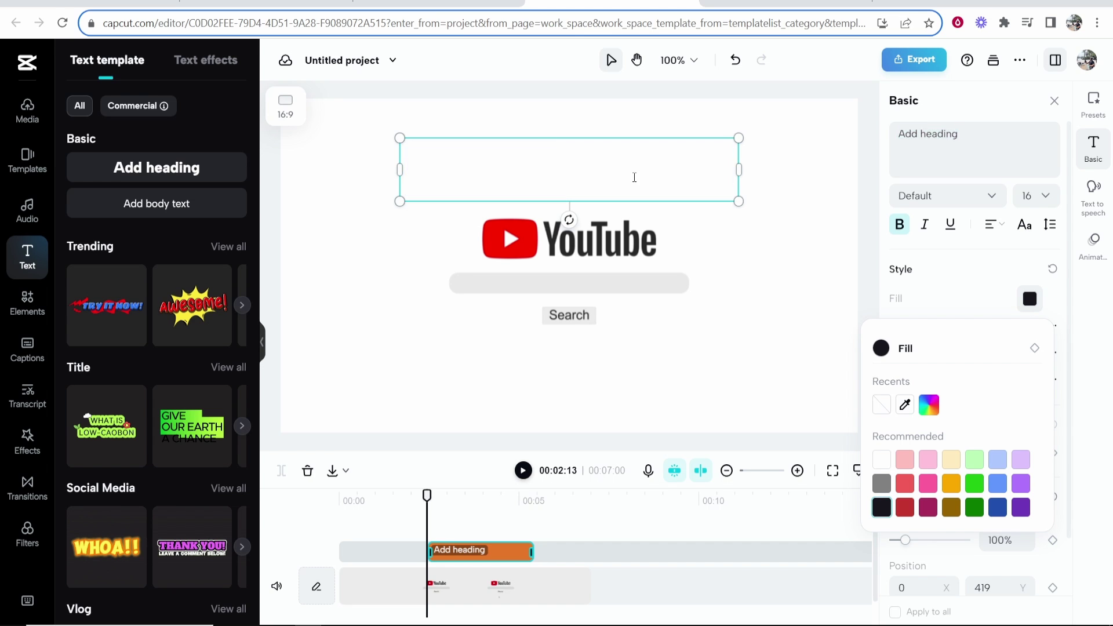
text(Subscribe )
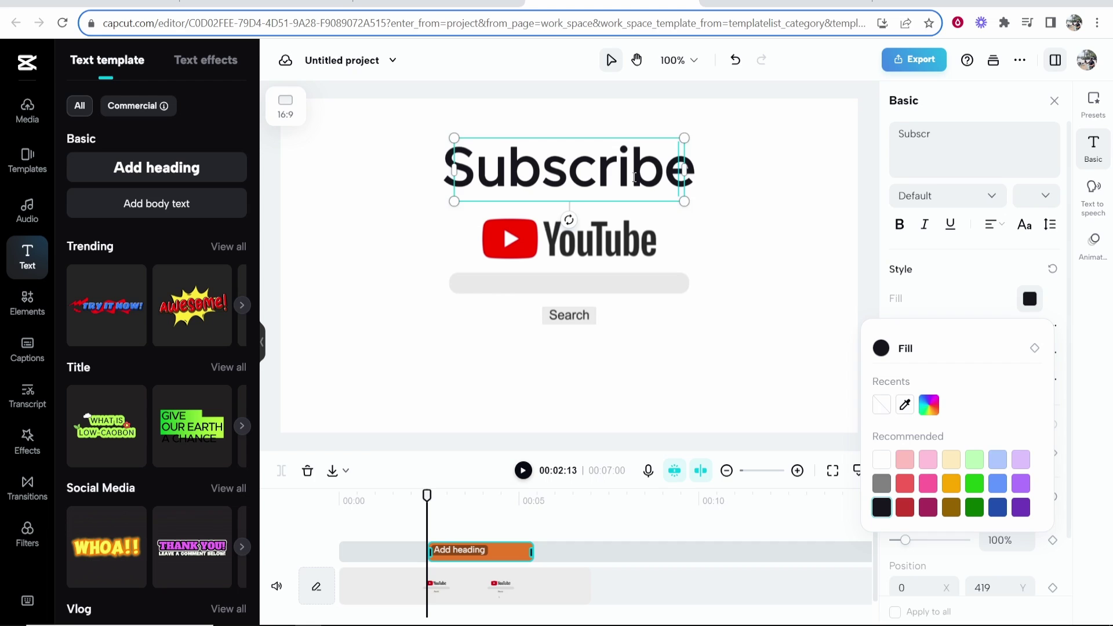
text(to my channel)
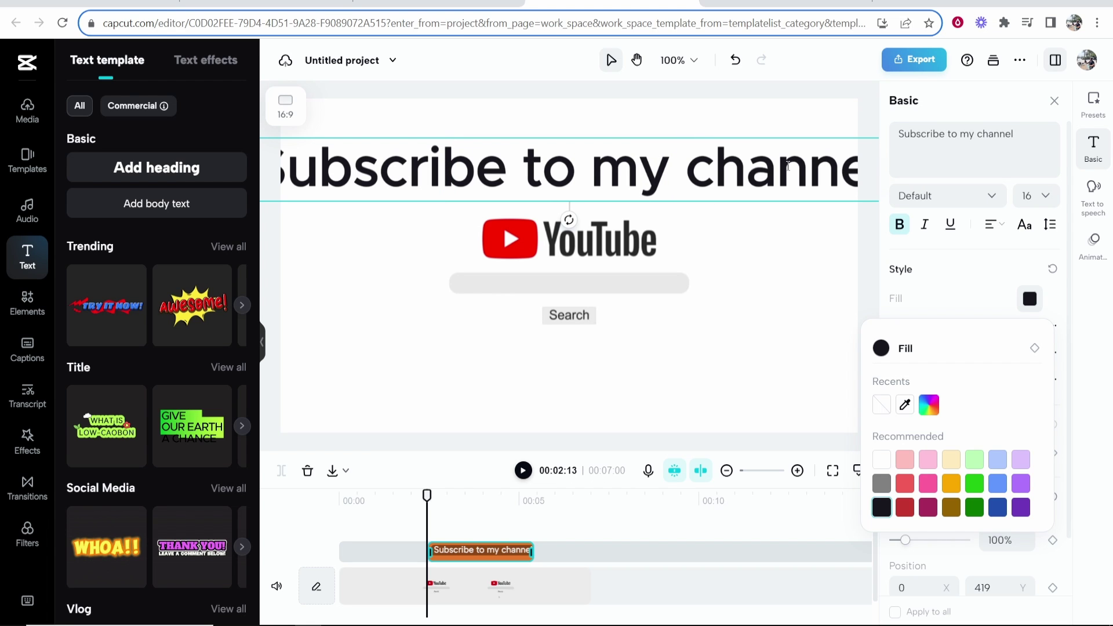
key(ctrl+a)
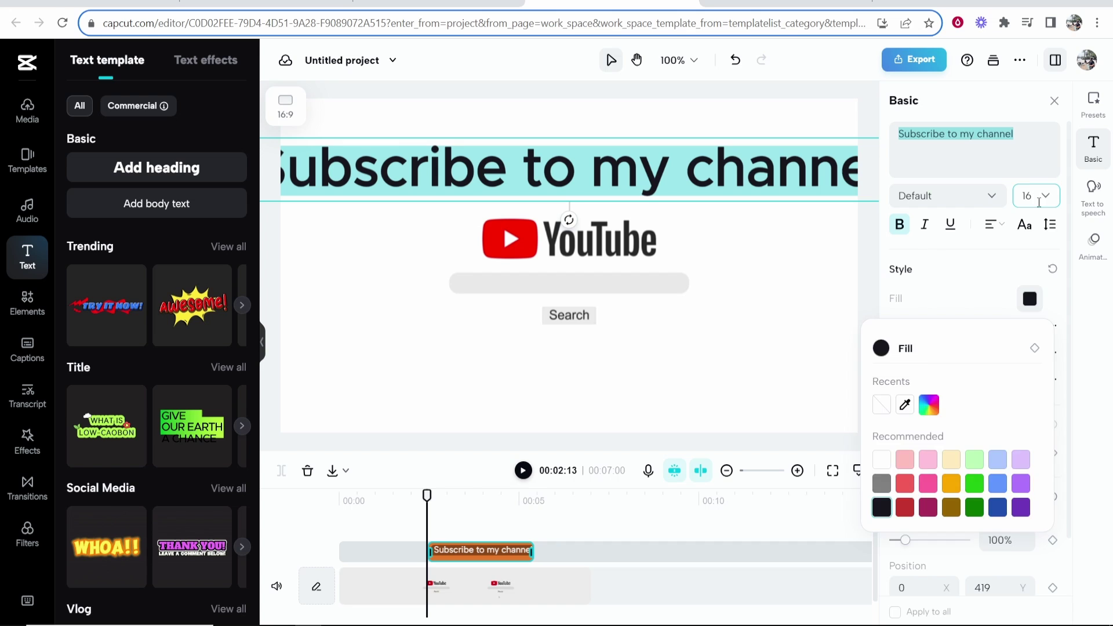
Step: Set the heading font size to 12, underline it, and reselect the text box
click(1039, 202)
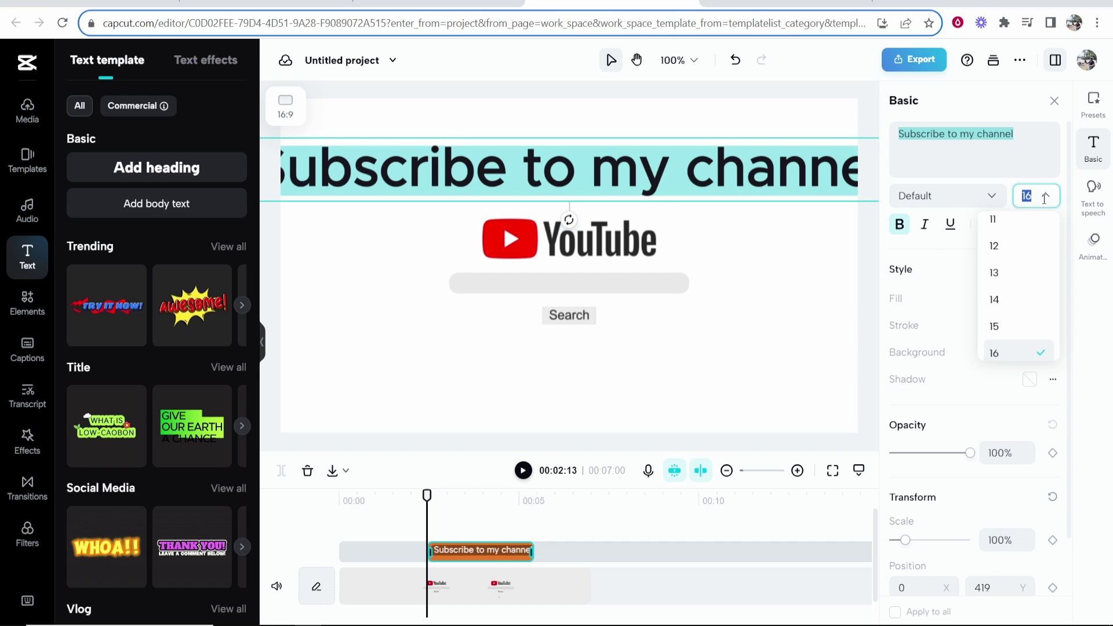
click(996, 248)
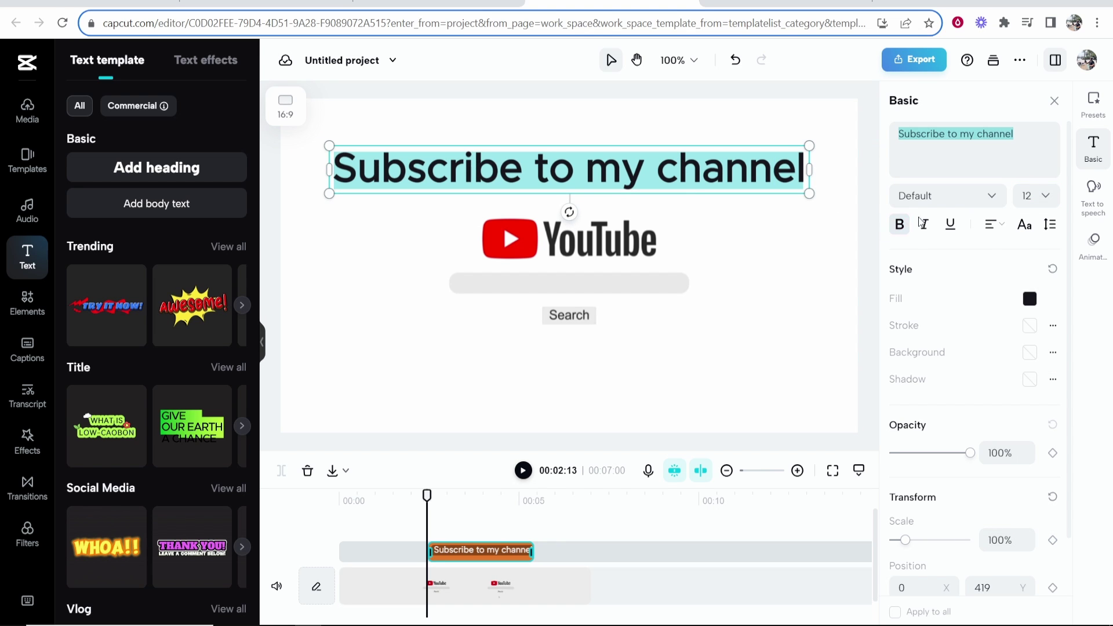
click(950, 224)
click(840, 113)
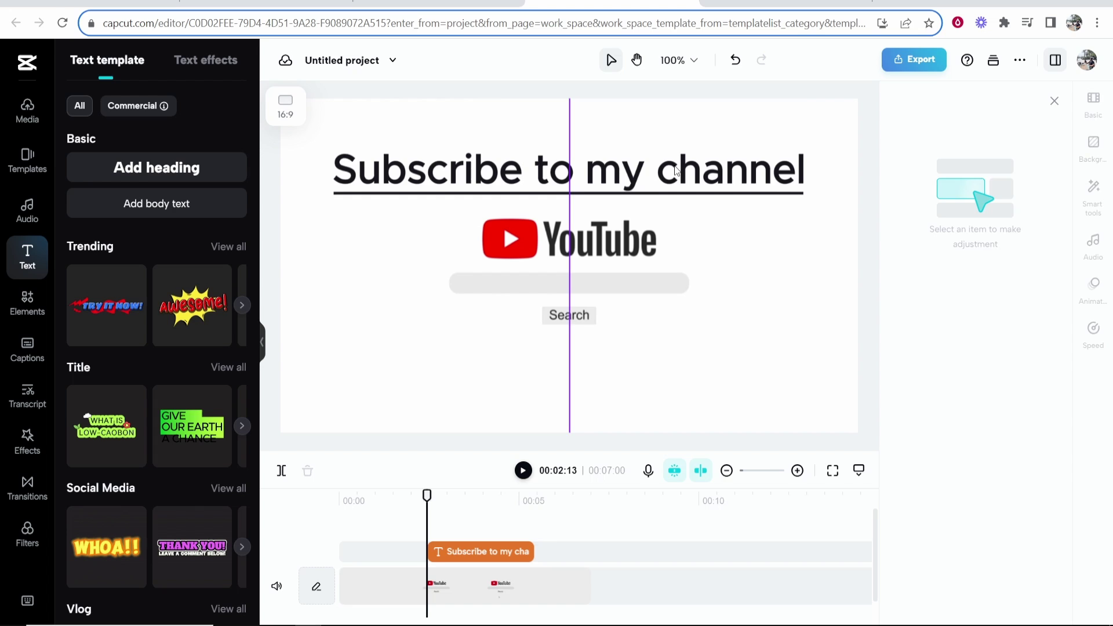
click(676, 171)
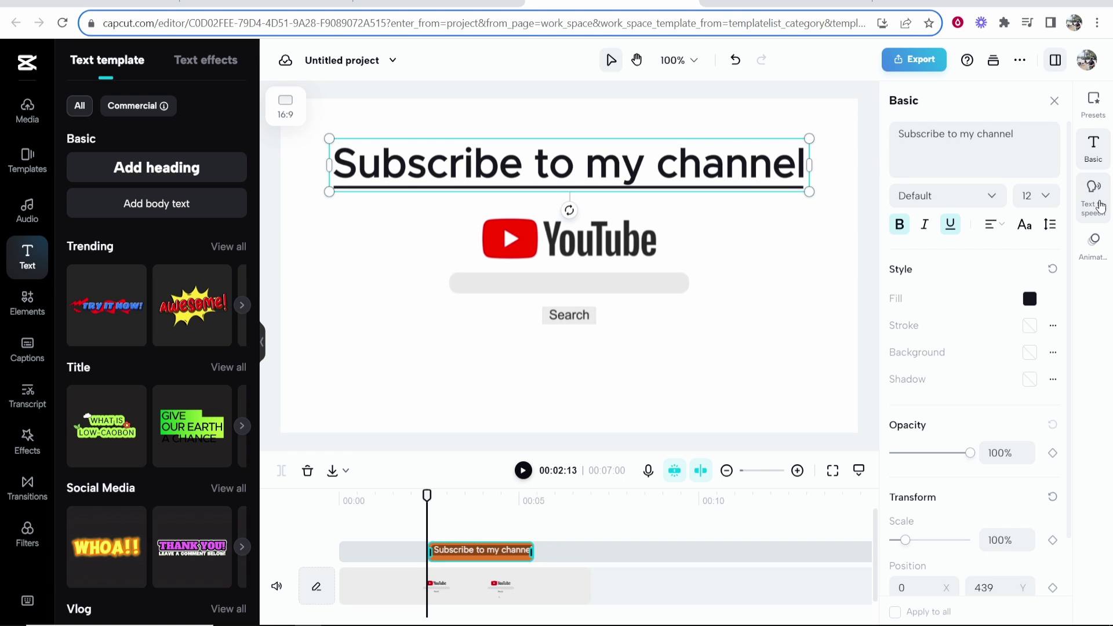
Step: Preview narrator voices, then generate a Chill Girl voiceover of the heading
click(1093, 193)
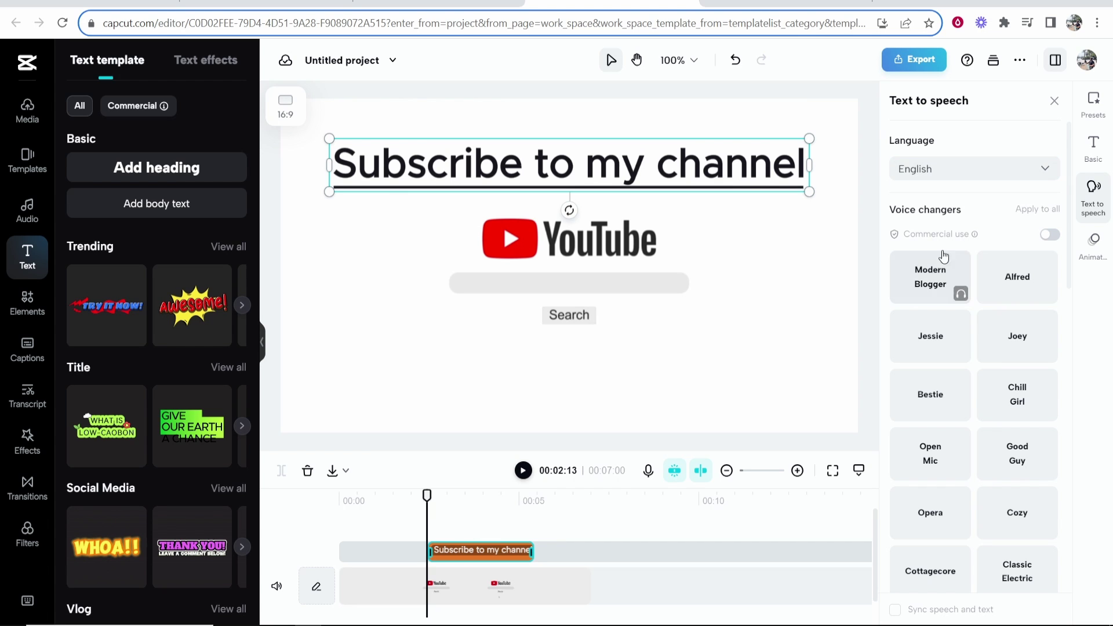
scroll(930, 304, down, 1)
scroll(921, 365, down, 1)
mouse_move(929, 379)
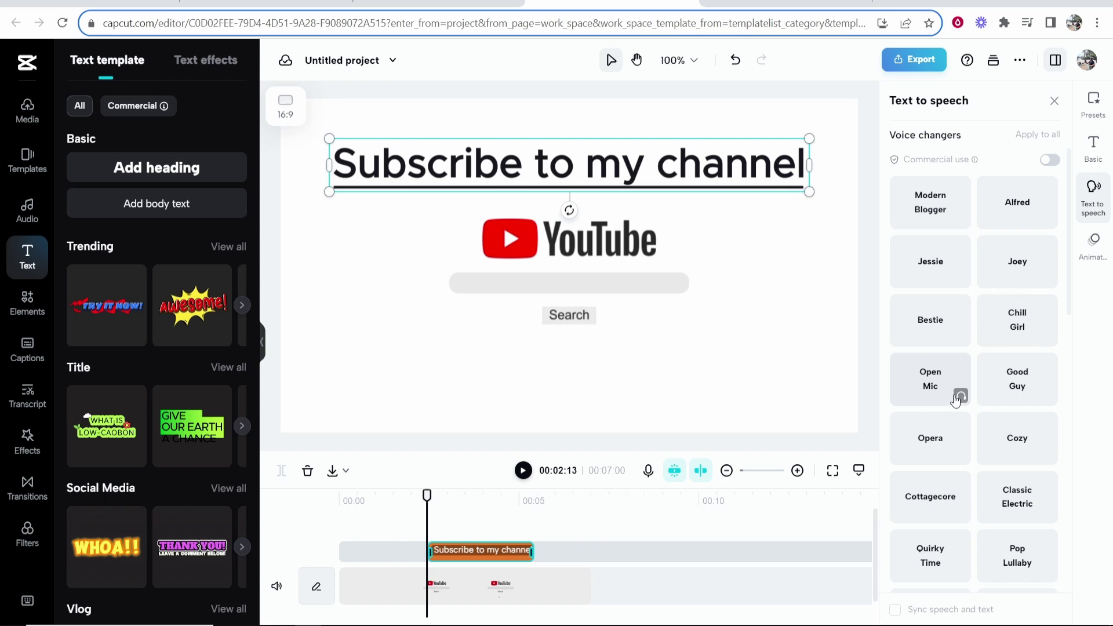
click(1050, 396)
click(1015, 384)
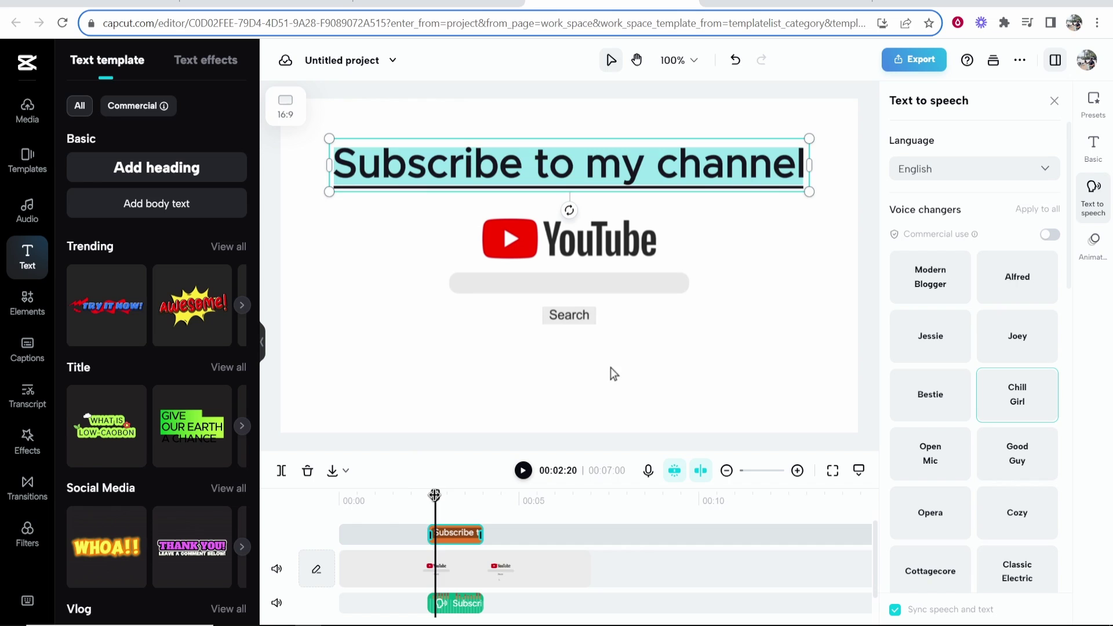
click(419, 496)
click(522, 470)
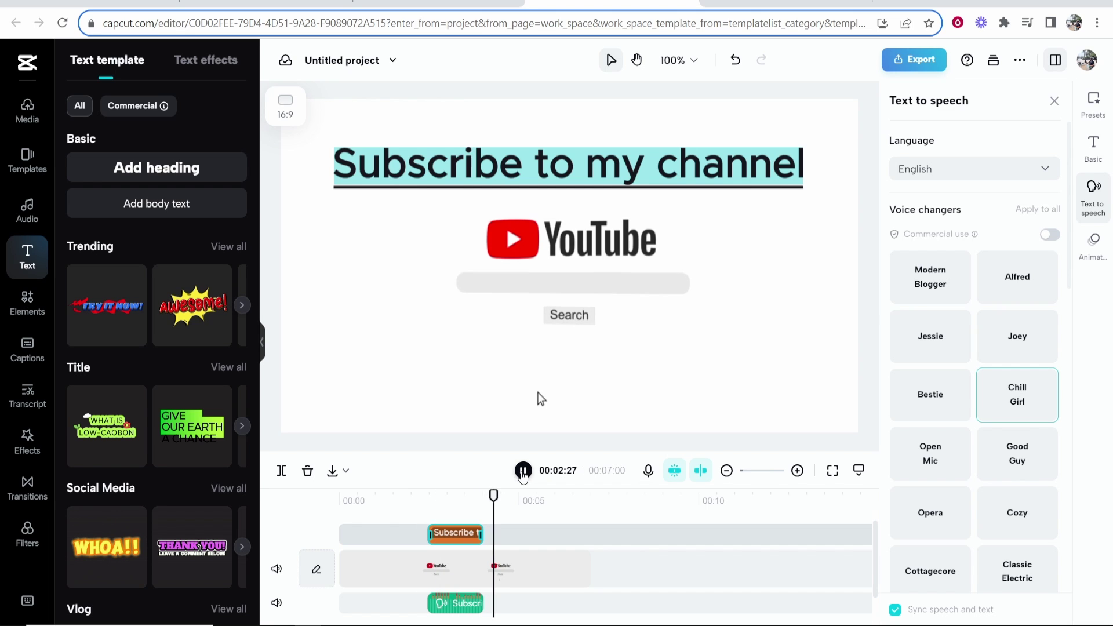
click(521, 471)
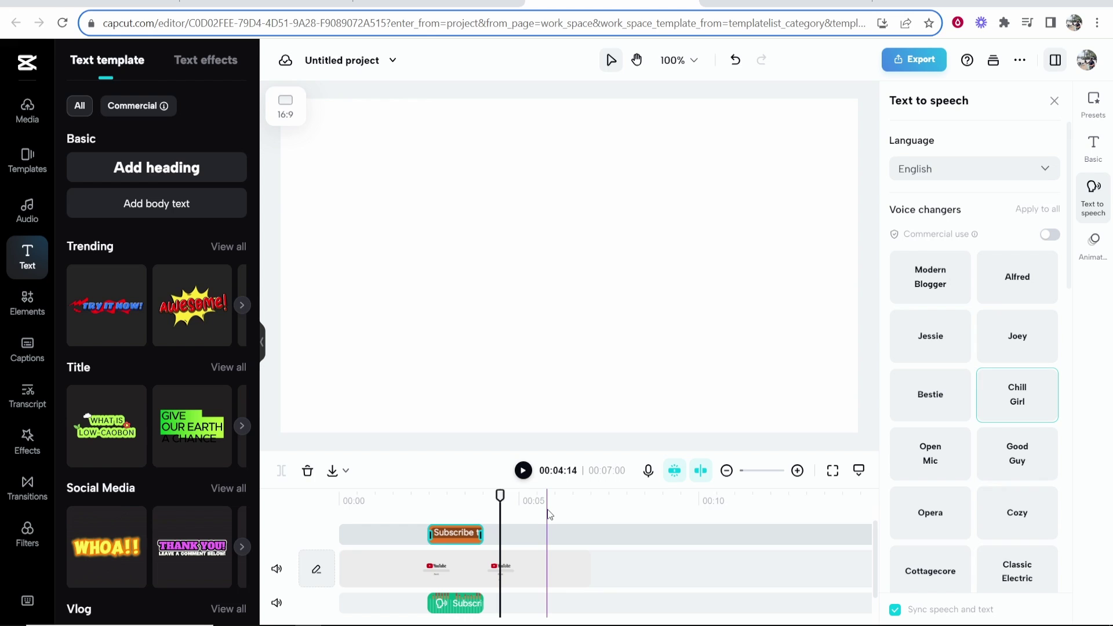
scroll(959, 454, down, 2)
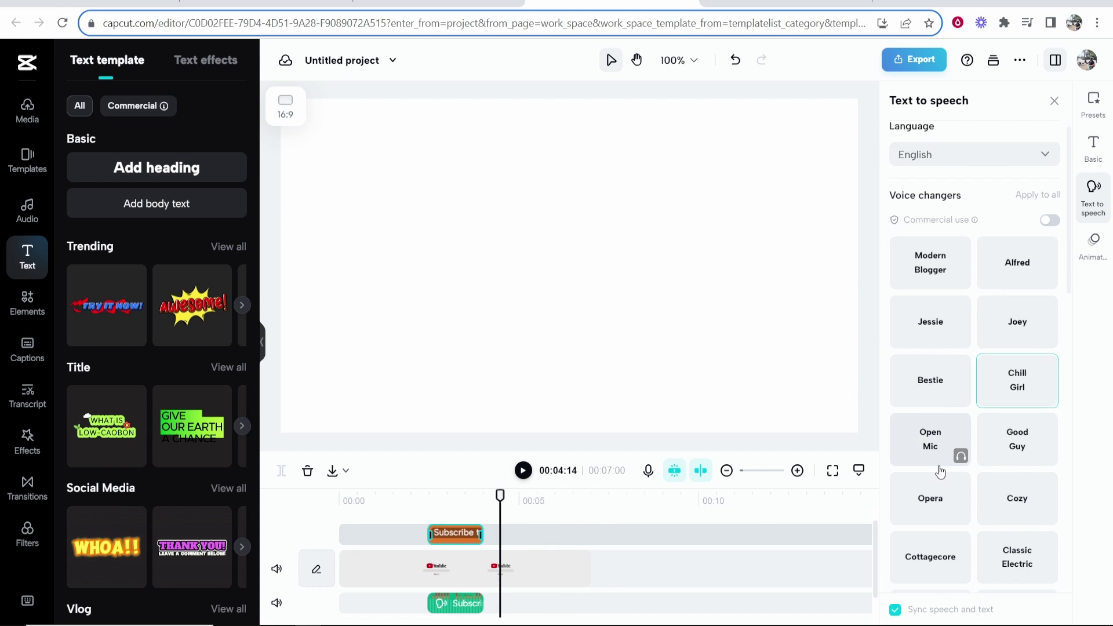
scroll(956, 465, down, 3)
scroll(954, 473, down, 1)
scroll(957, 469, up, 4)
scroll(949, 434, up, 4)
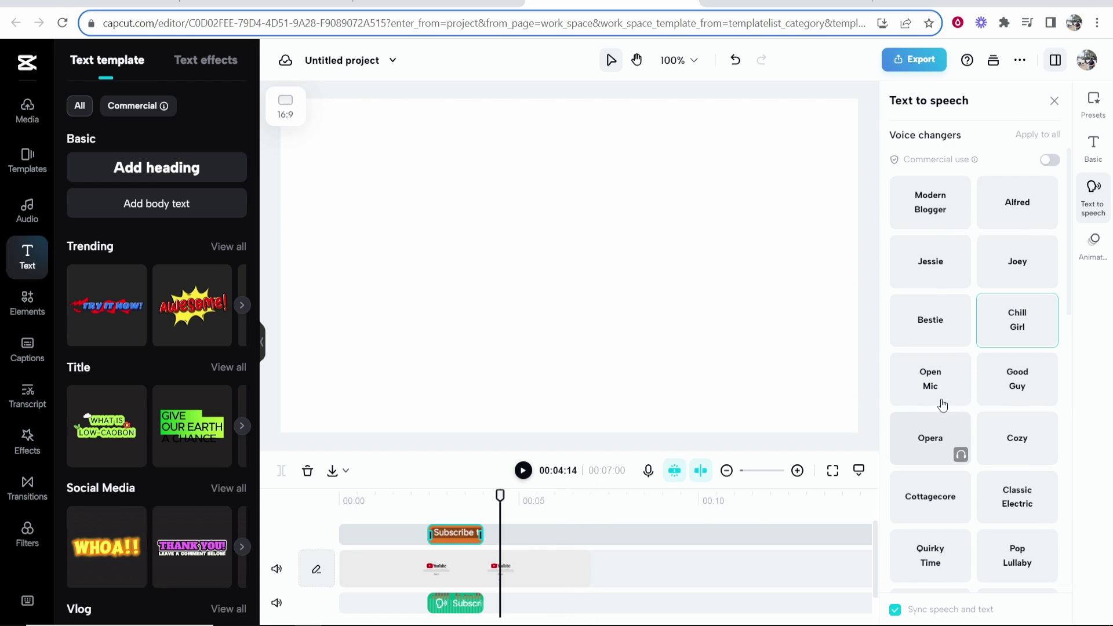
click(908, 59)
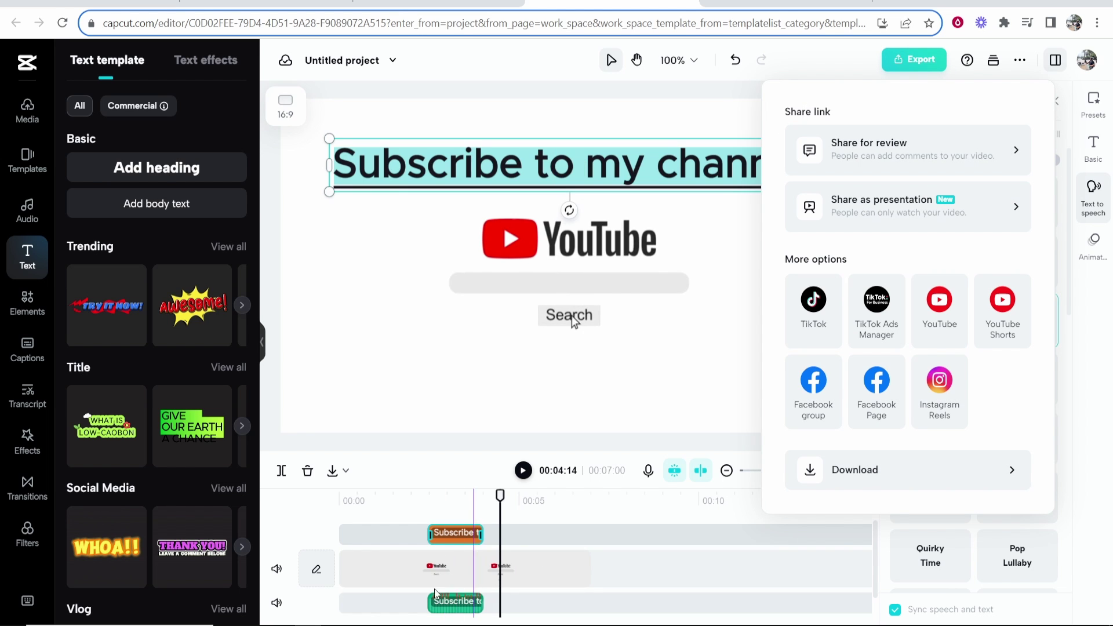
click(305, 516)
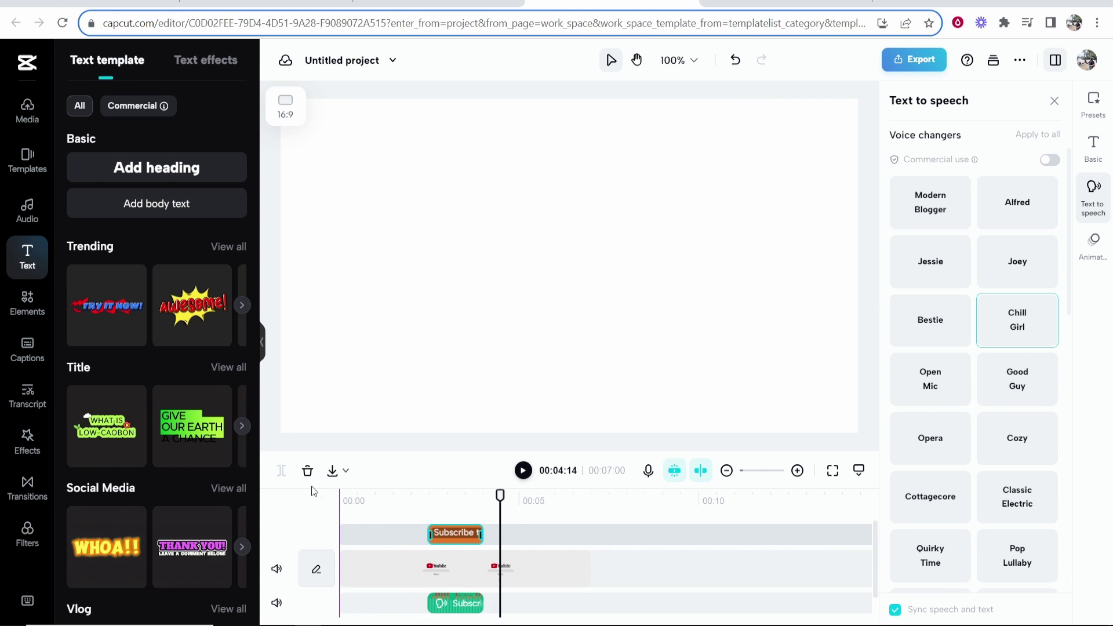